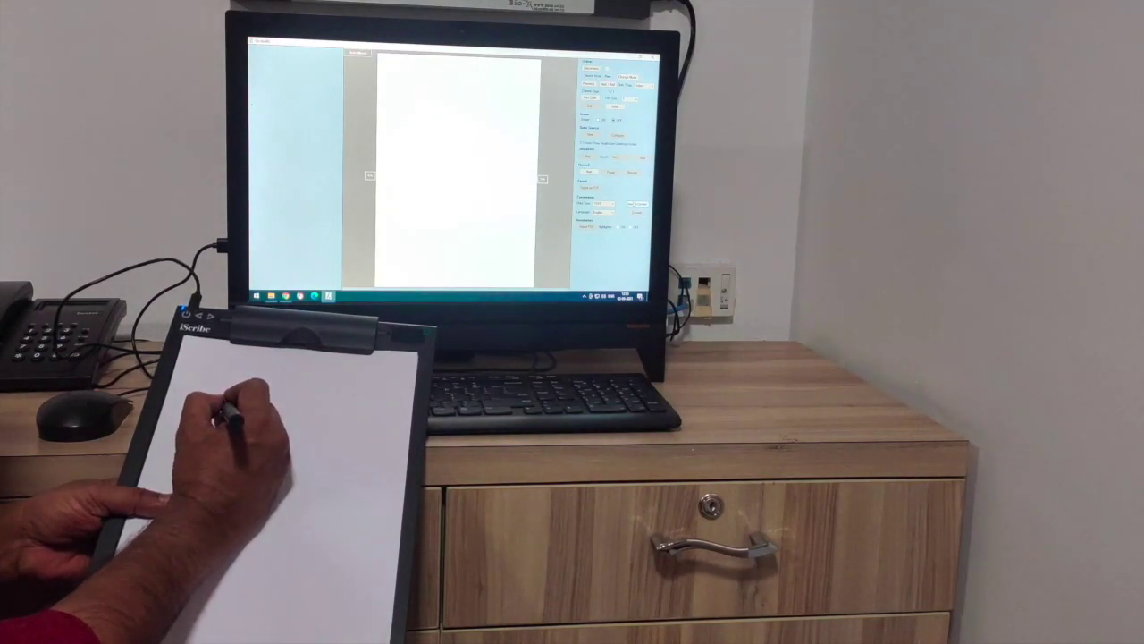
- Handwrite "Dear Sir, Thanks for your time" on the blank iScribe page for conversion to Word text
{"action": "mouse_move", "coordinate": [413, 114]}
{"action": "left_mouse_down"}
{"action": "mouse_move", "coordinate": [452, 119]}
{"action": "mouse_move", "coordinate": [434, 141]}
{"action": "mouse_move", "coordinate": [464, 141]}
{"action": "left_mouse_up"}
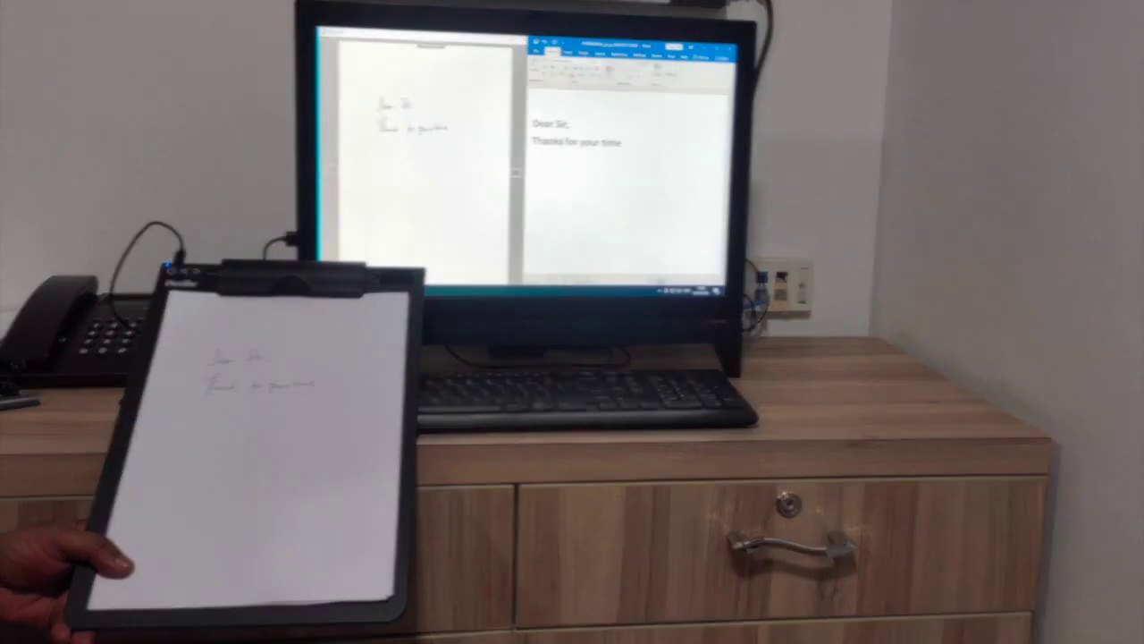